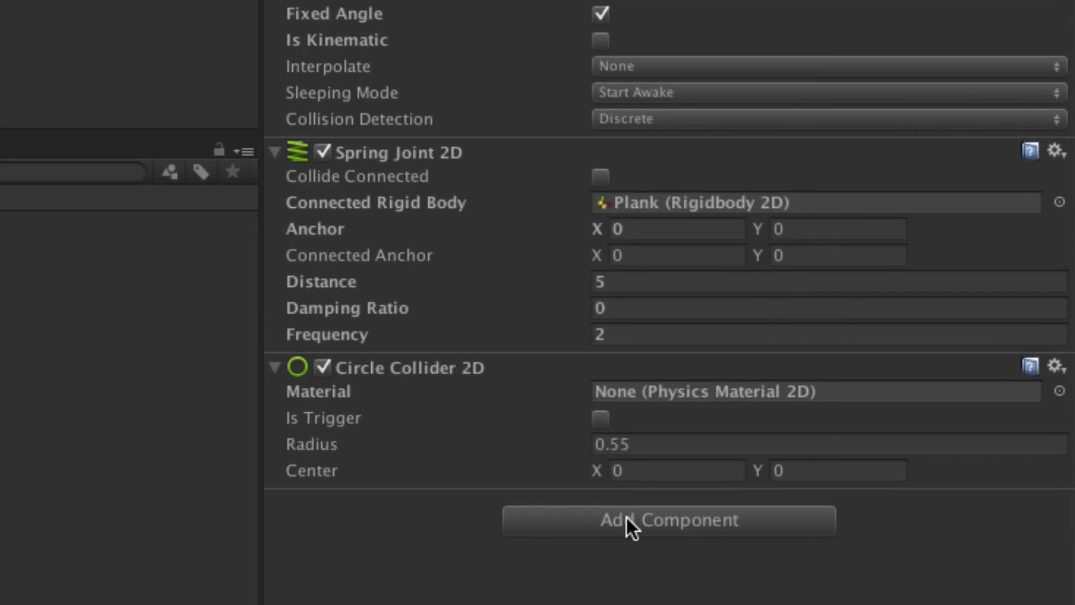
Step: Review the Meteor's Rigidbody 2D and confirm its Spring Joint 2D connects to the Plank
left_click(907, 420)
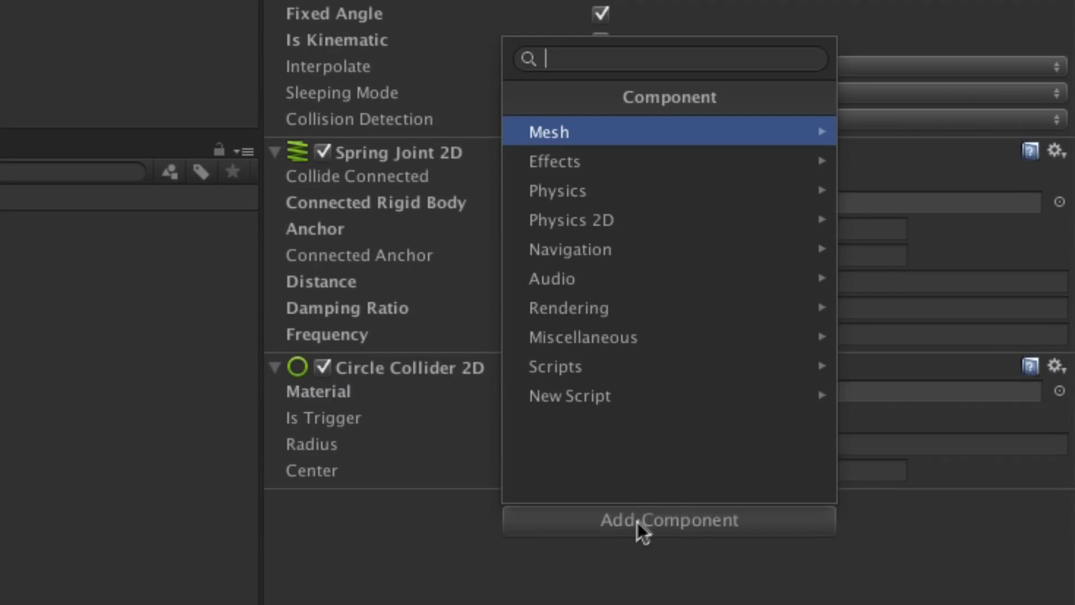
left_click(651, 221)
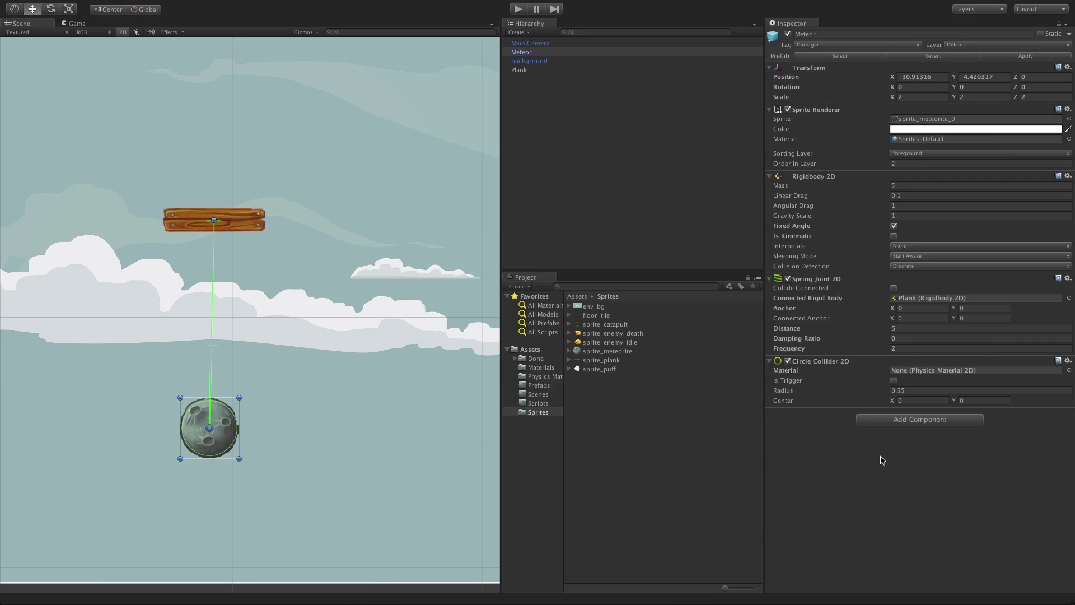
left_click(519, 70)
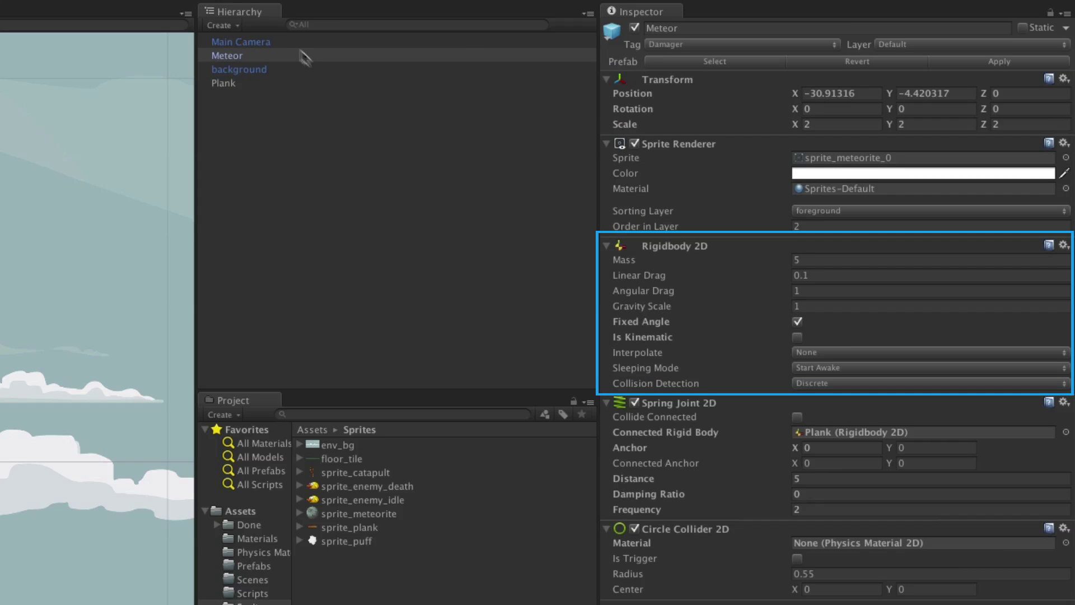
left_click(254, 56)
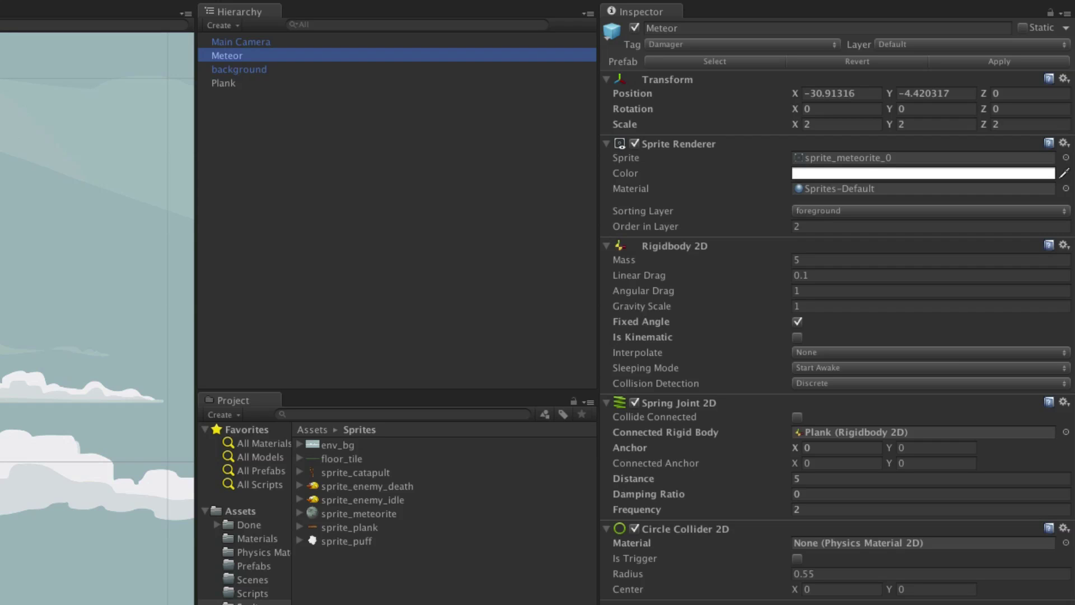
left_click(684, 431)
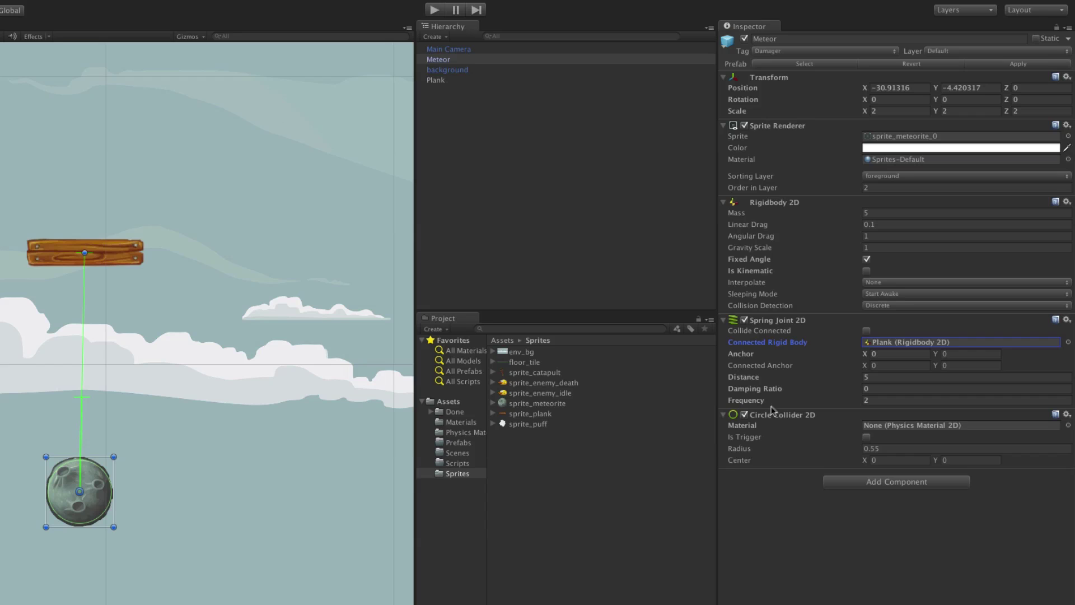
left_click(493, 80)
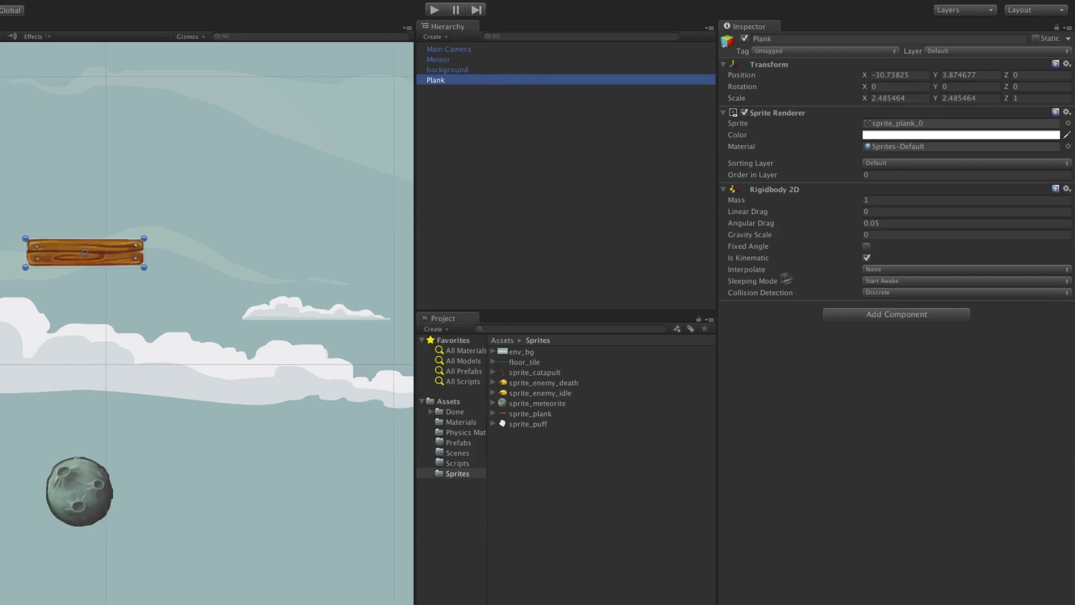
left_click(762, 258)
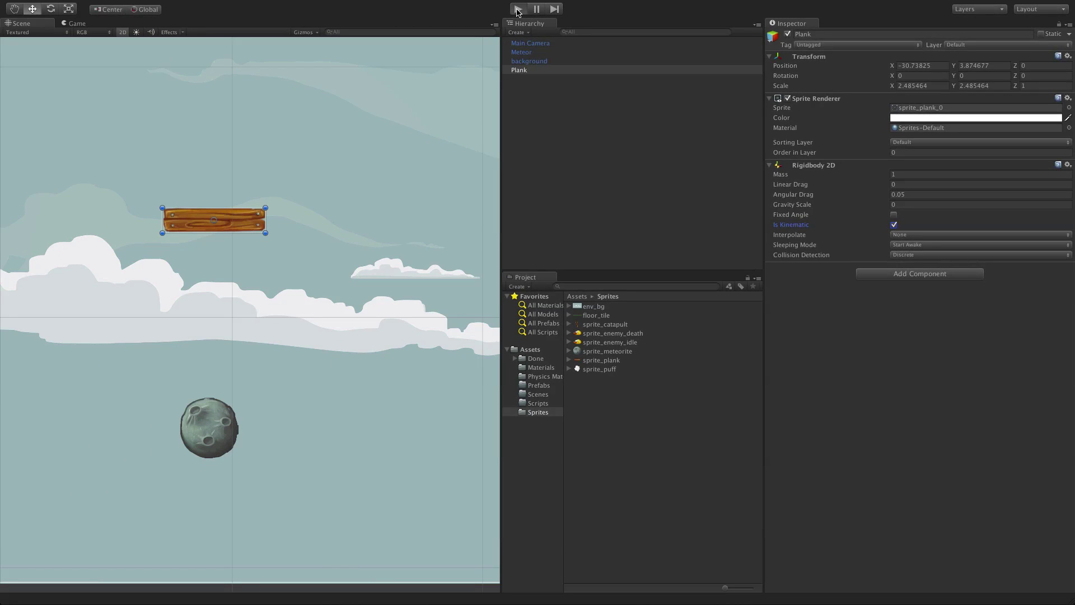
Step: In Play mode, drag the meteor down-right and the Plank up-right to test the spring
key("ctrl+p")
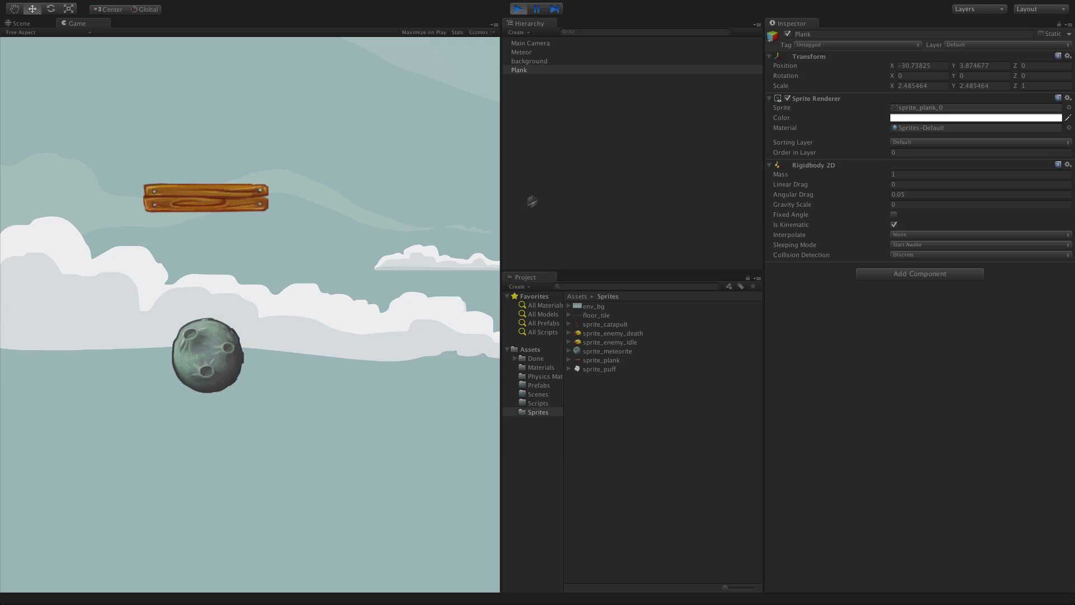
left_click(532, 53)
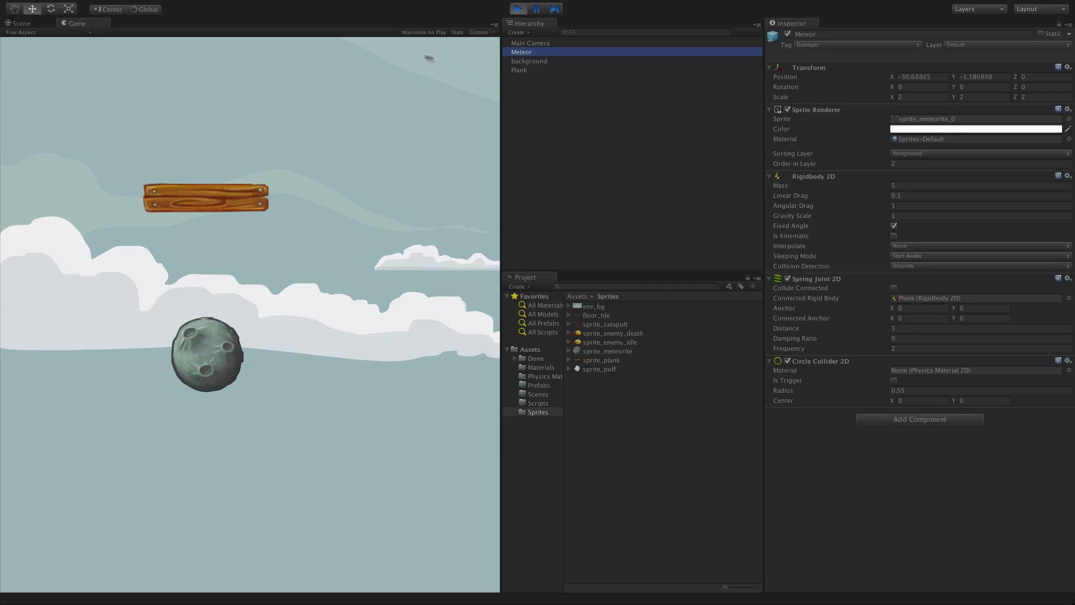
left_click(19, 23)
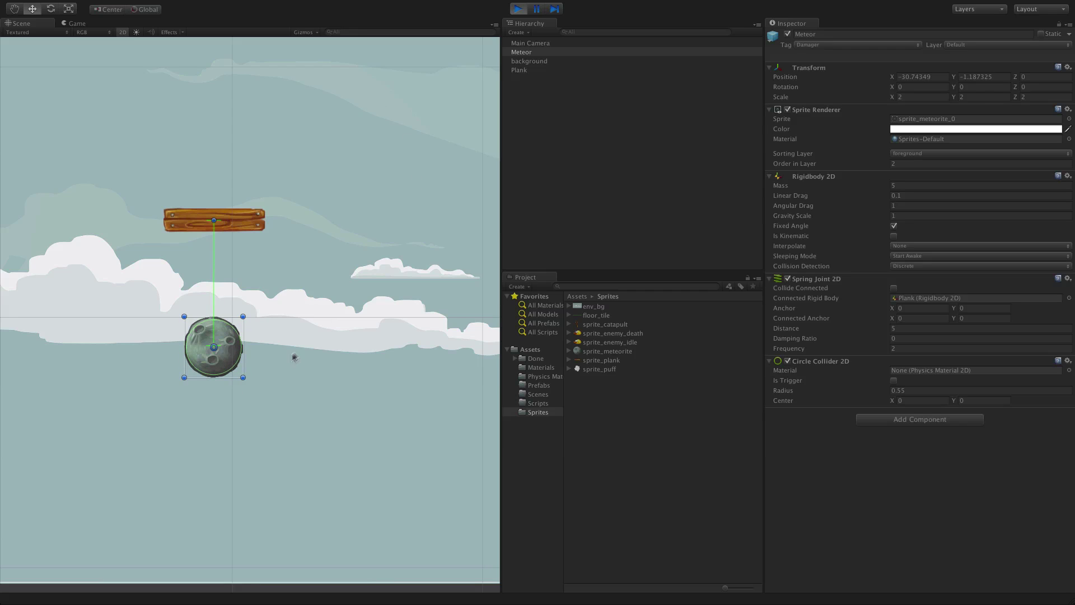
left_click_drag(227, 360, 275, 392)
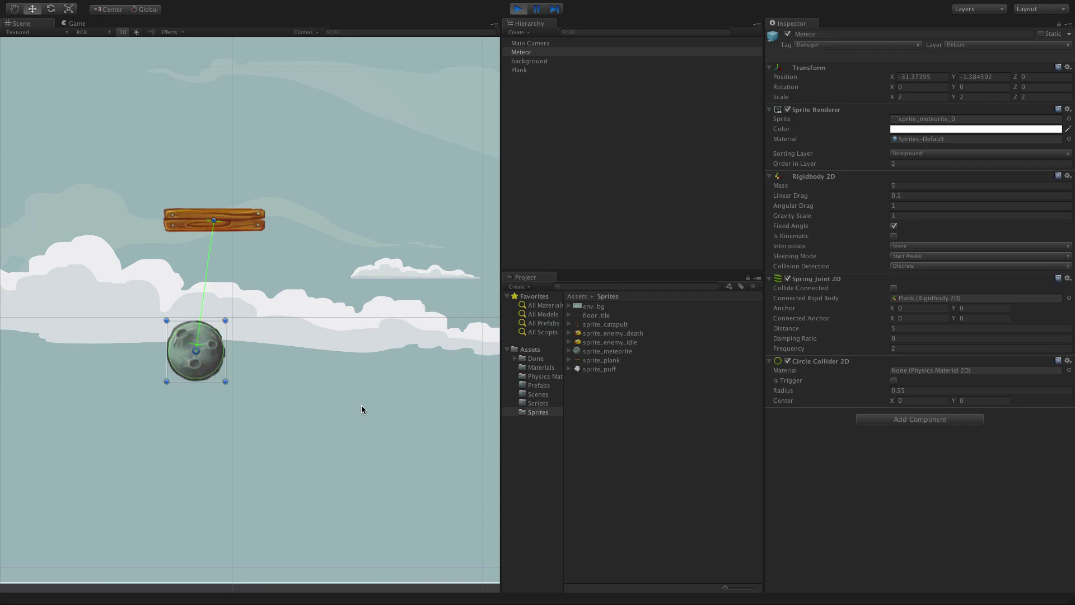
left_click(525, 70)
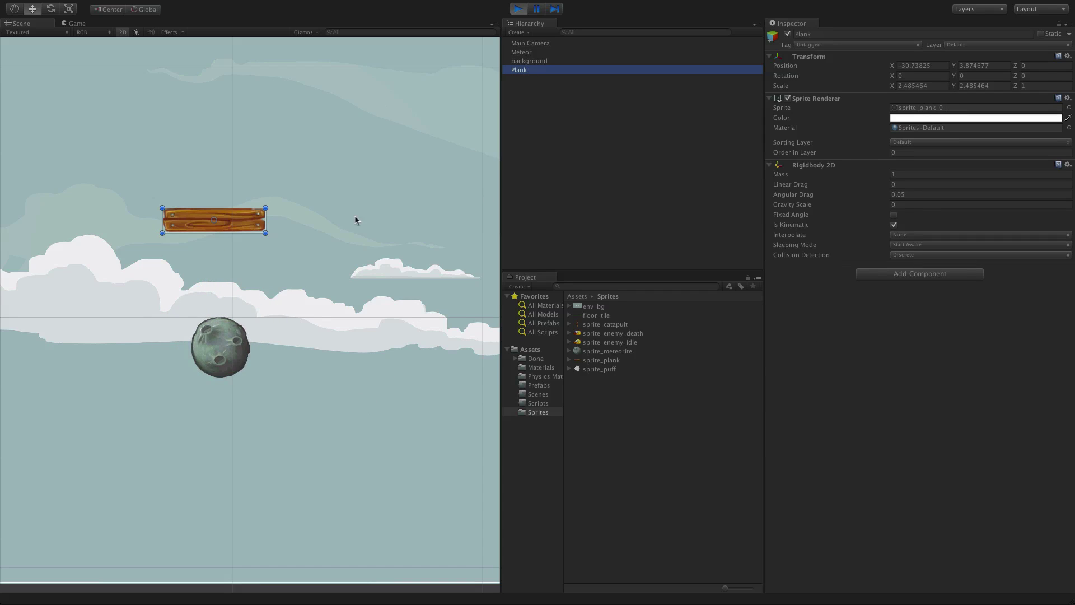
left_click_drag(247, 224, 293, 160)
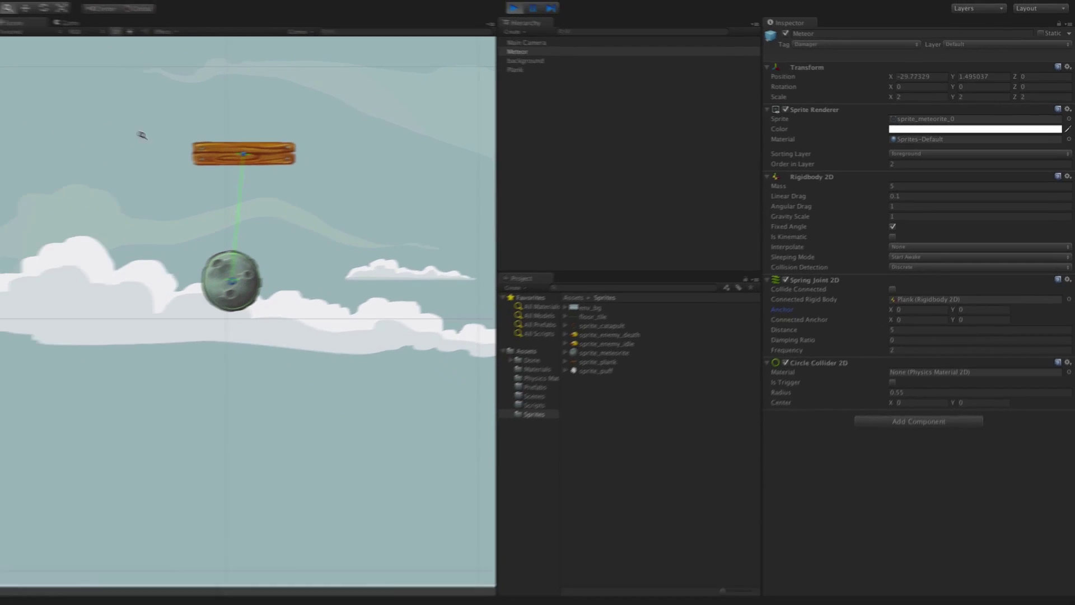
Step: Scrub the Spring Joint 2D anchors, ending at Anchor (0, 0.5) and Connected Anchor (0, 0)
scroll(141, 135, "up", 5)
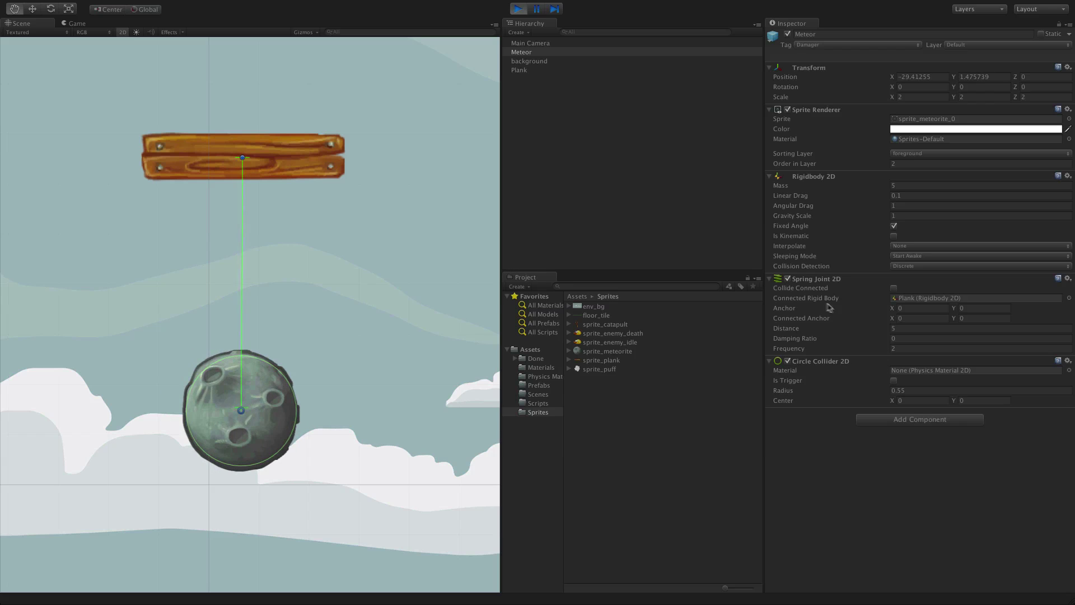
left_click_drag(891, 308, 919, 309)
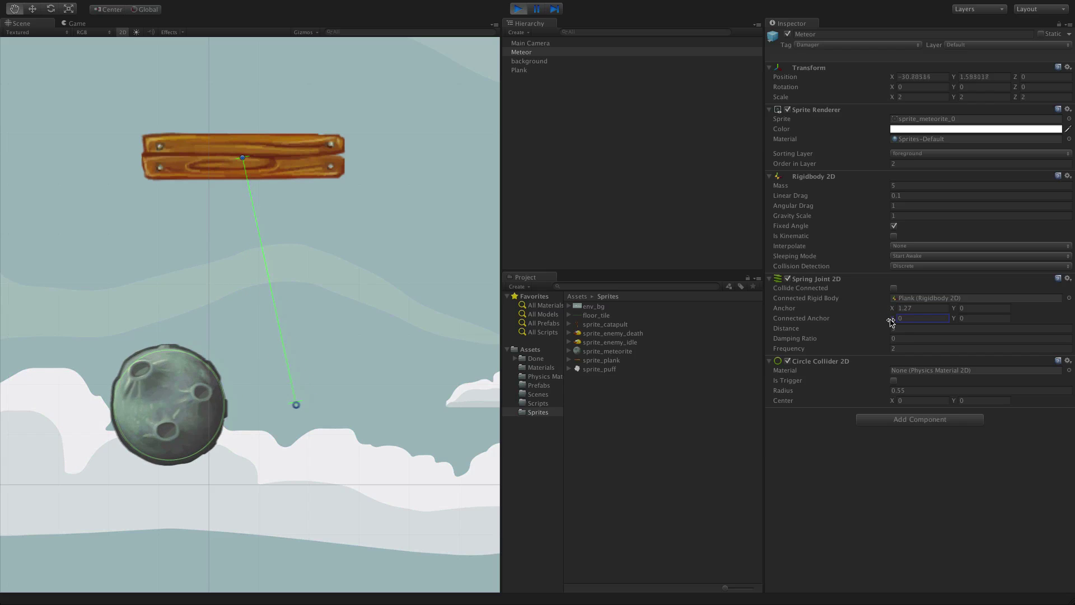
mouse_move(891, 318)
left_mouse_down()
mouse_move(872, 323)
mouse_move(900, 323)
left_mouse_up()
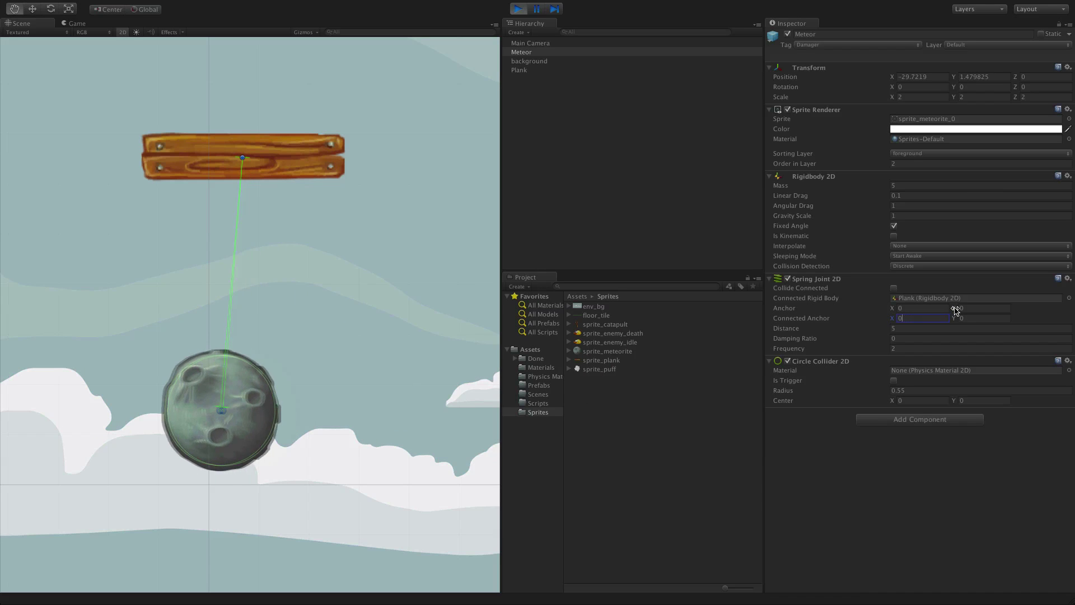
left_click_drag(954, 308, 965, 307)
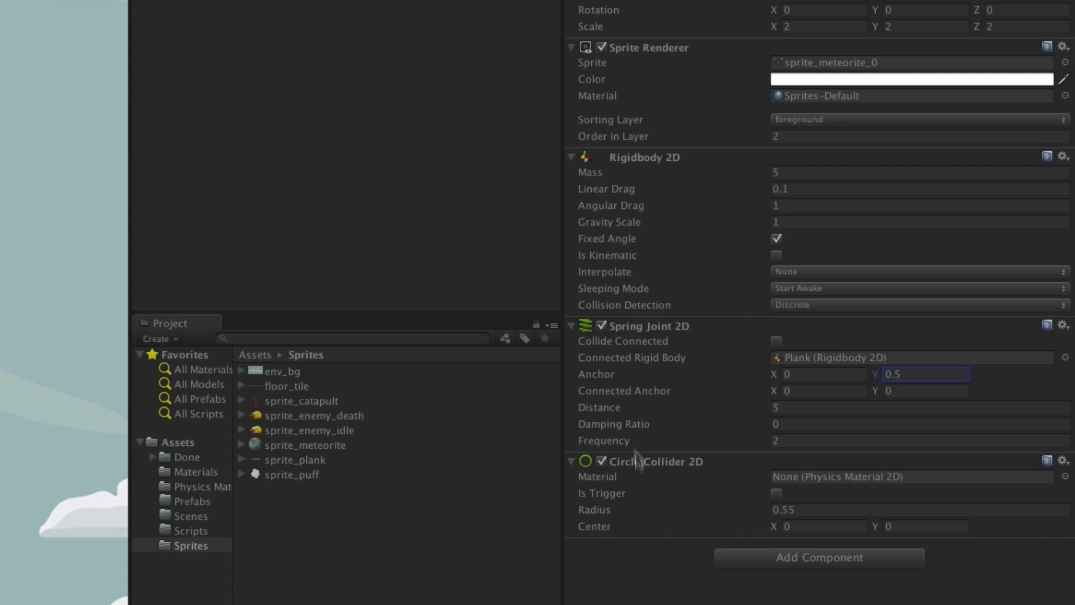
Step: Shorten the spring Distance, then lengthen it to 5.45 and change Frequency to 0.1
left_click(600, 409)
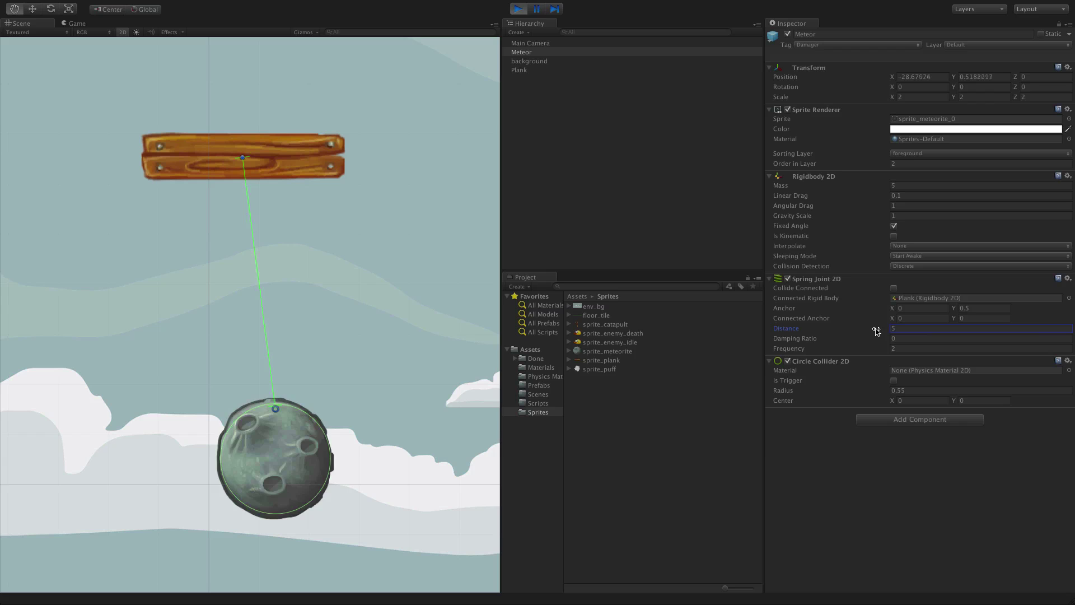
left_click_drag(747, 412, 728, 413)
left_click_drag(865, 332, 861, 333)
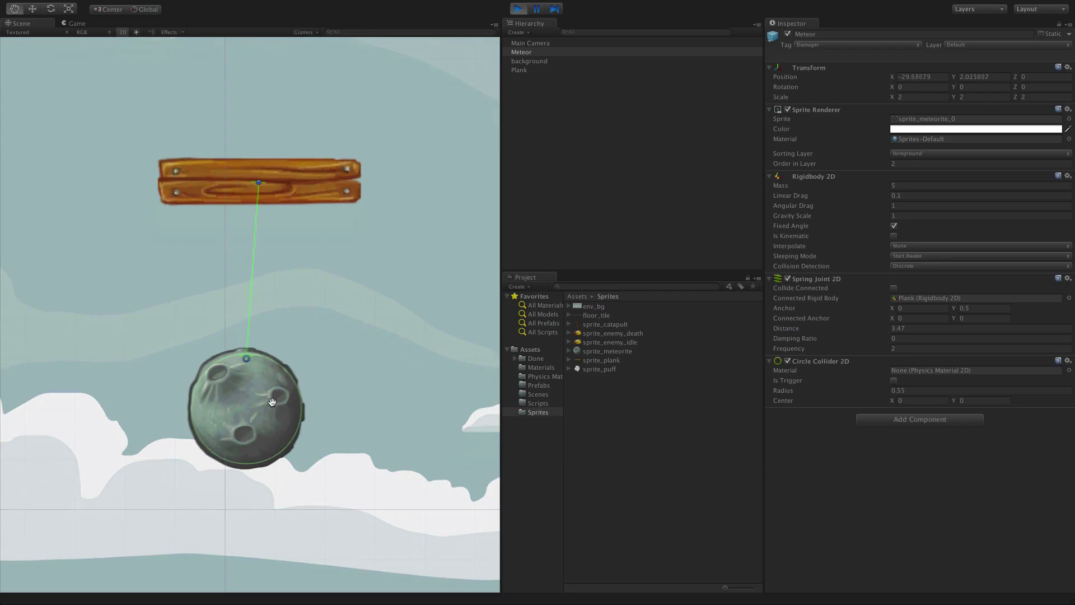
left_click(32, 9)
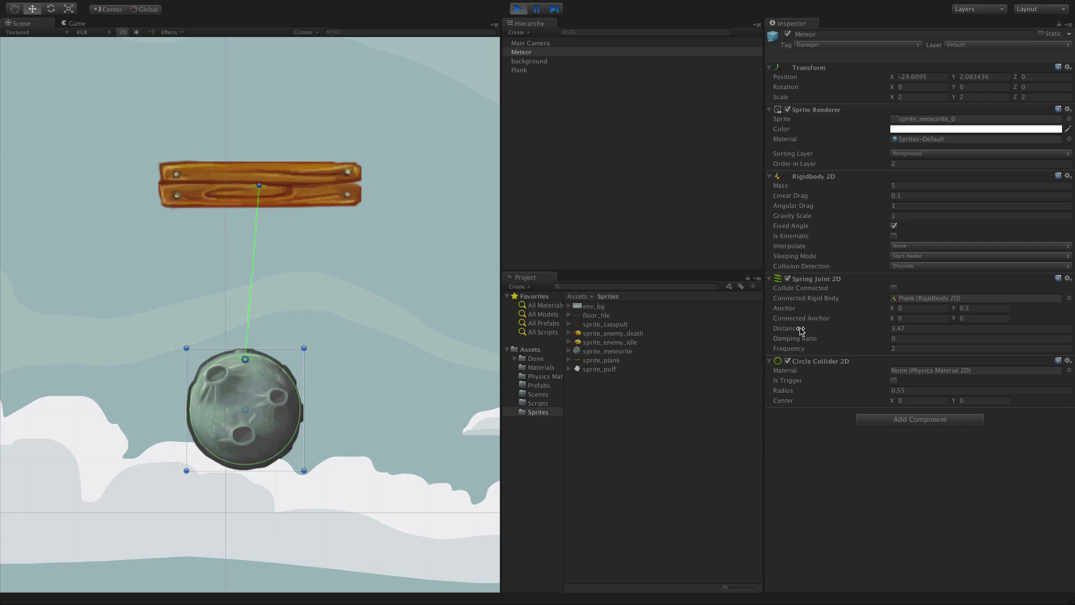
left_click_drag(810, 332, 907, 349)
left_click(894, 348)
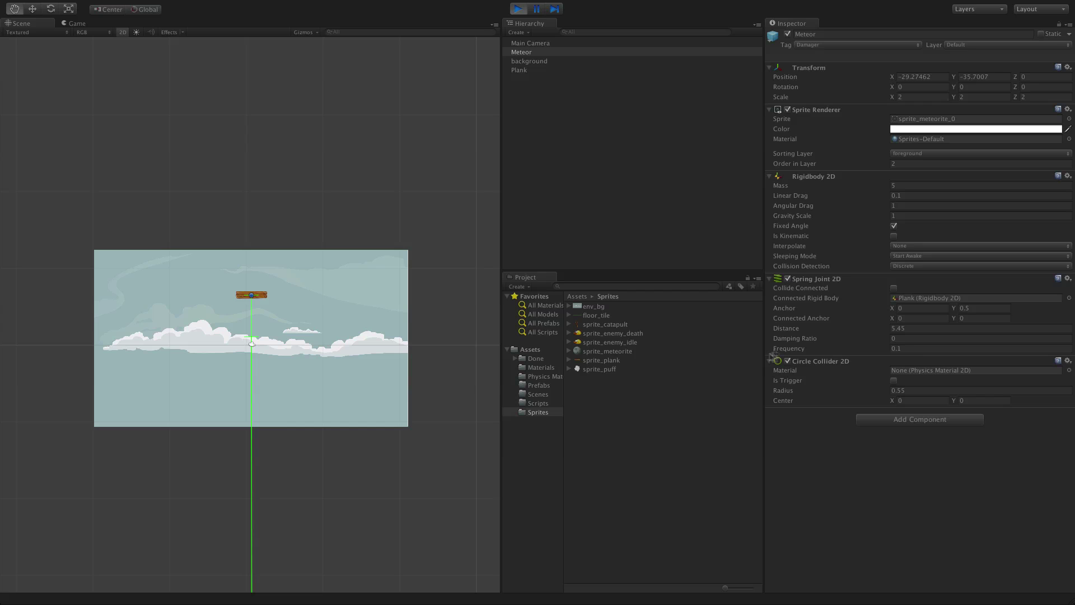
Step: Enter 10 as the Spring Joint 2D Frequency and zoom the Scene view in
left_click(910, 347)
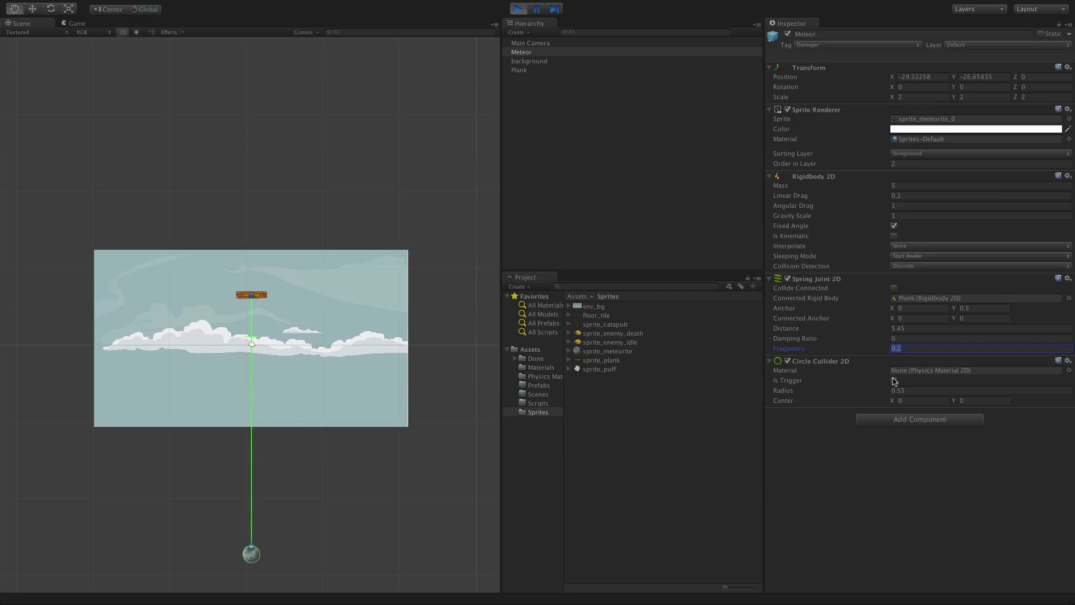
type("10")
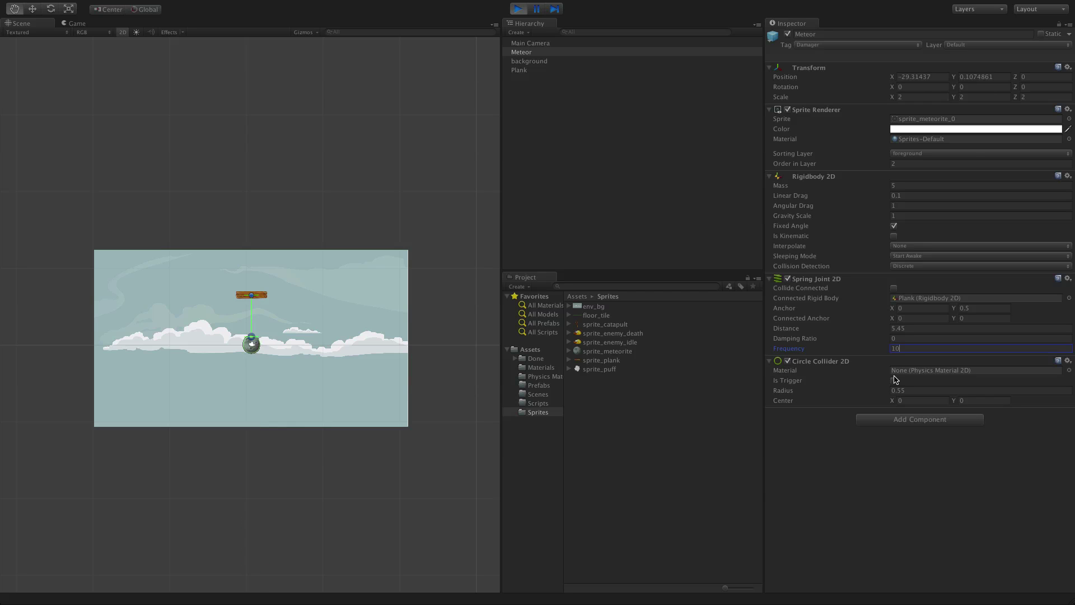
scroll(252, 353, "up", 5)
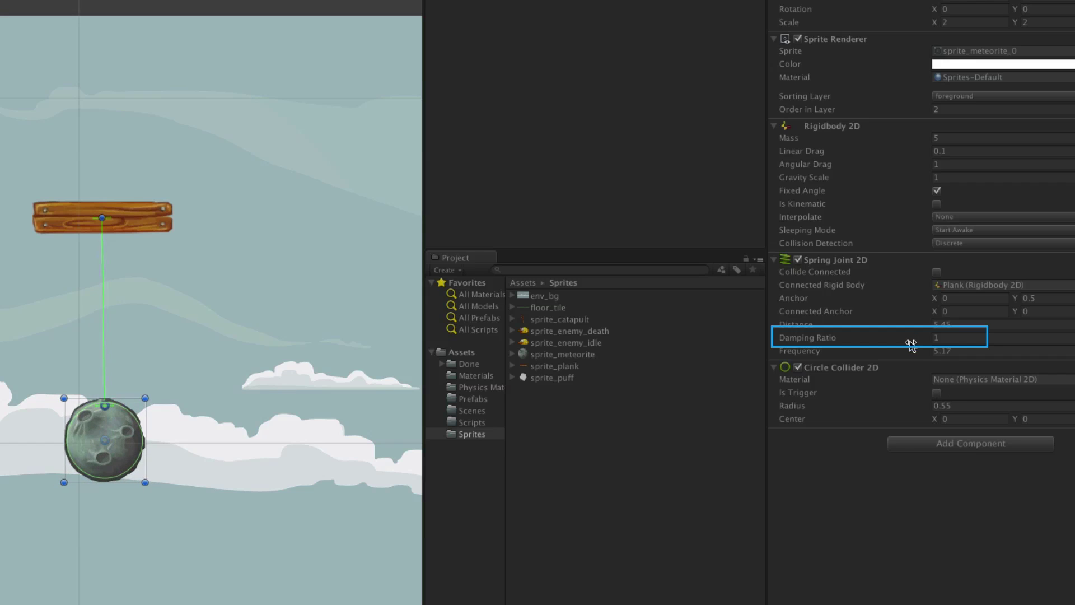
Step: Try Damping Ratio 0, set it back to 1, and raise Frequency to 14.4
left_click(909, 338)
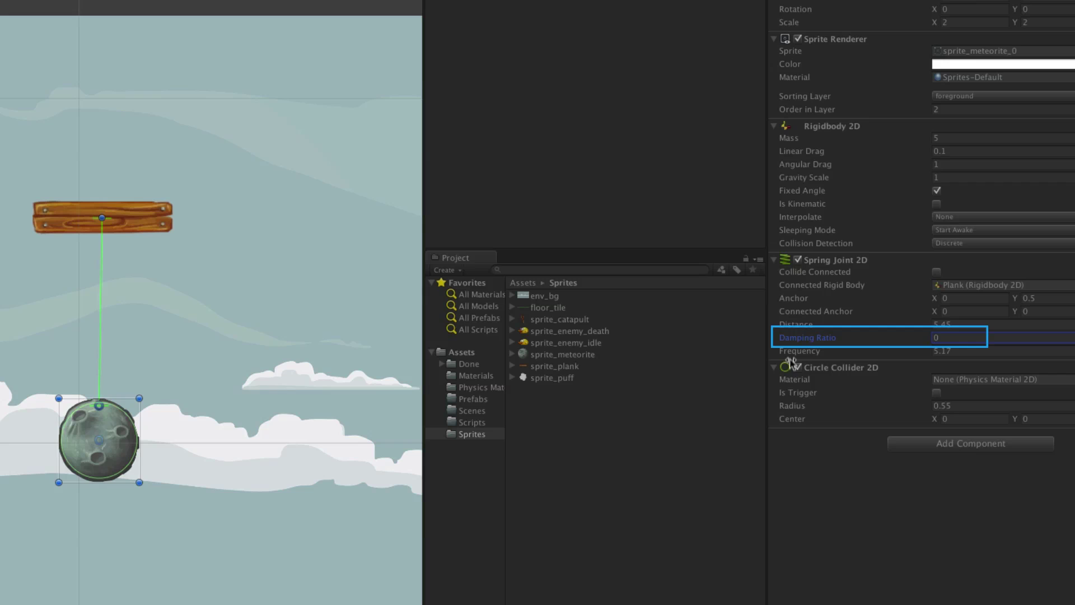
key("Return")
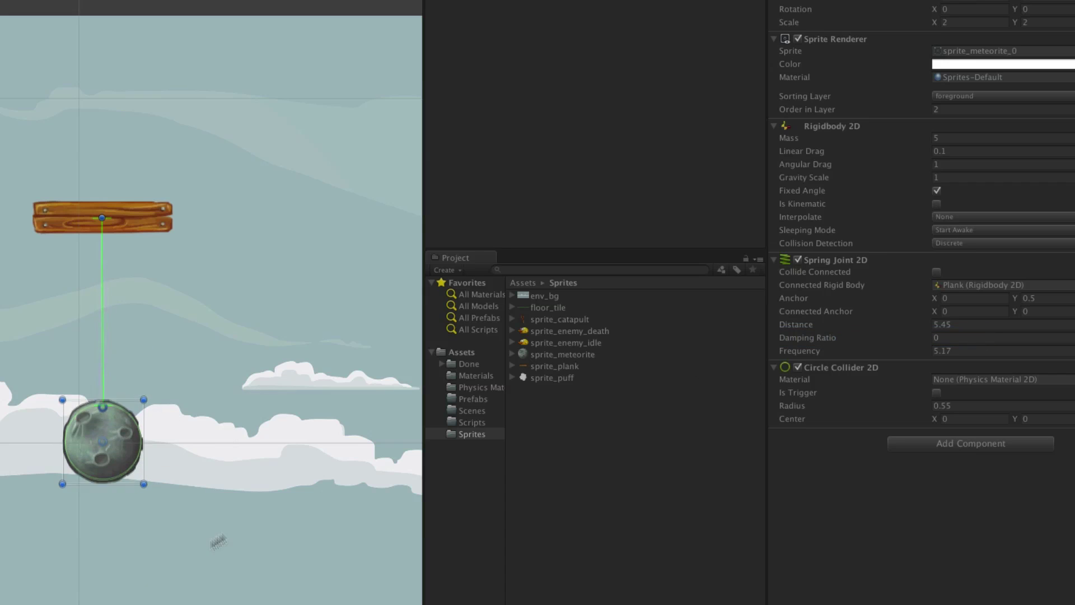
left_click(863, 338)
type("1")
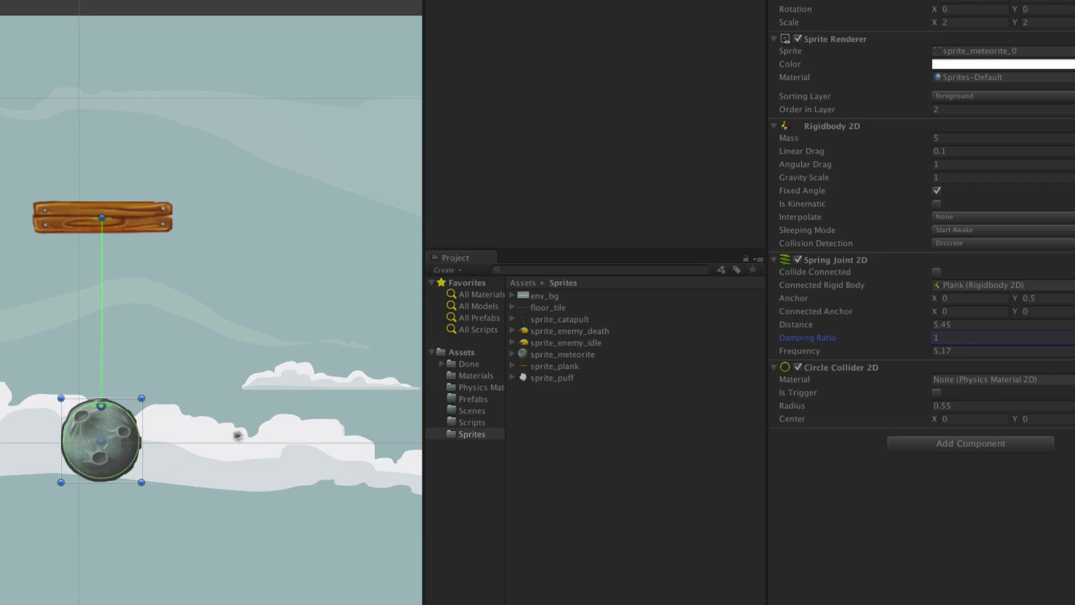
key("Return")
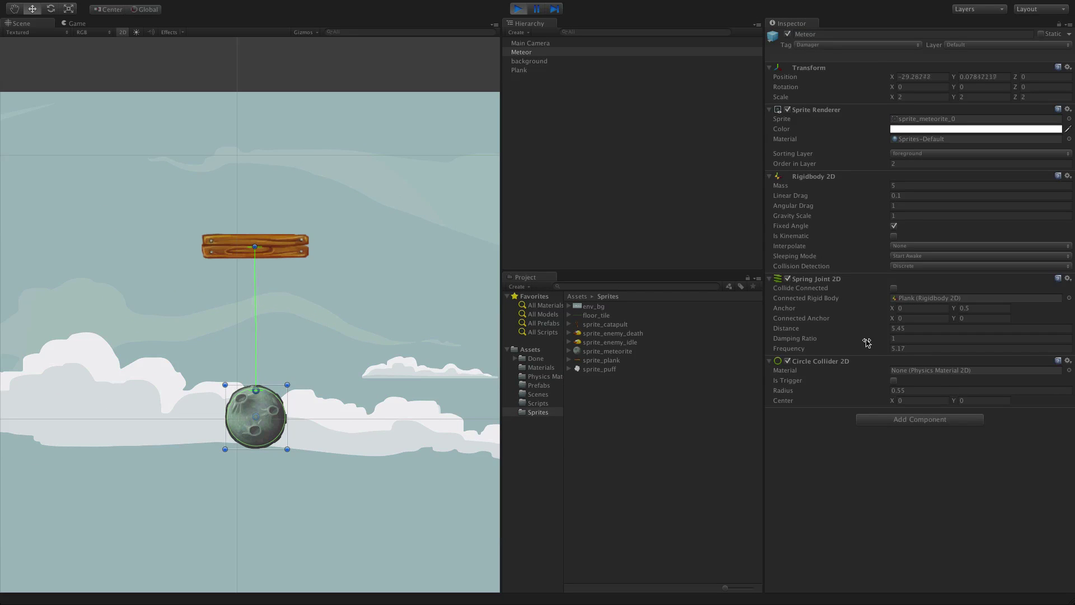
left_click_drag(827, 350, 993, 350)
left_click(265, 426)
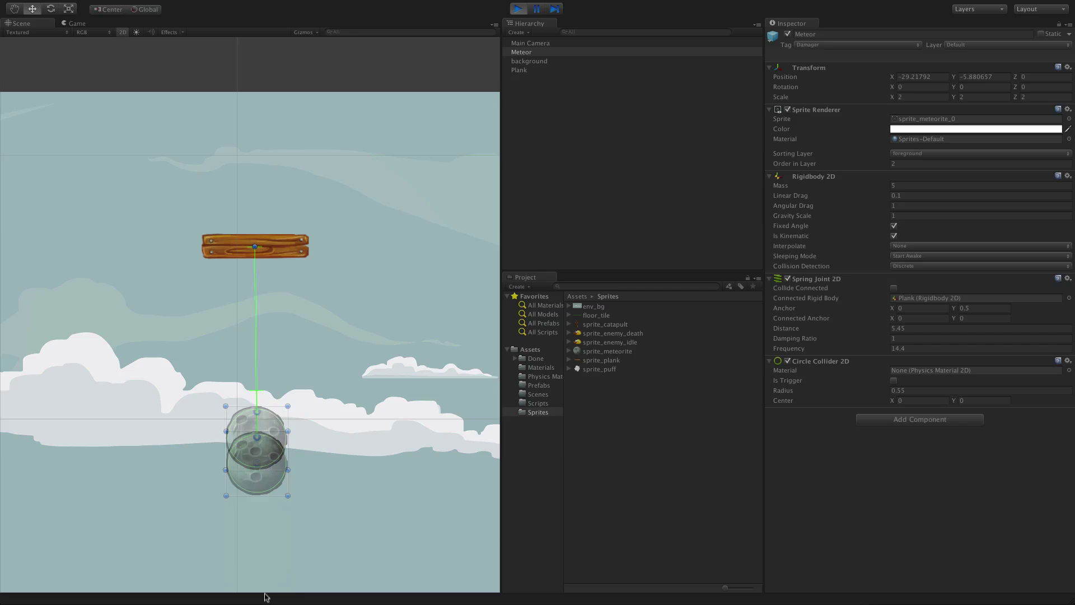